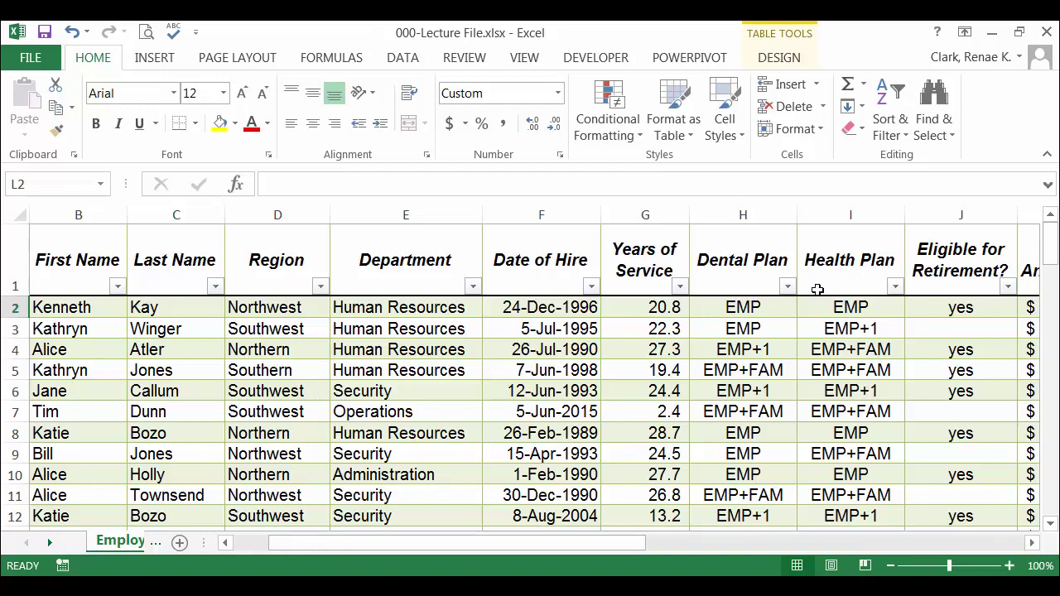
Scroll right to show the empty Annual Dental and Annual Health Rates columns
{"action": "left_click", "coordinate": [1032, 543]}
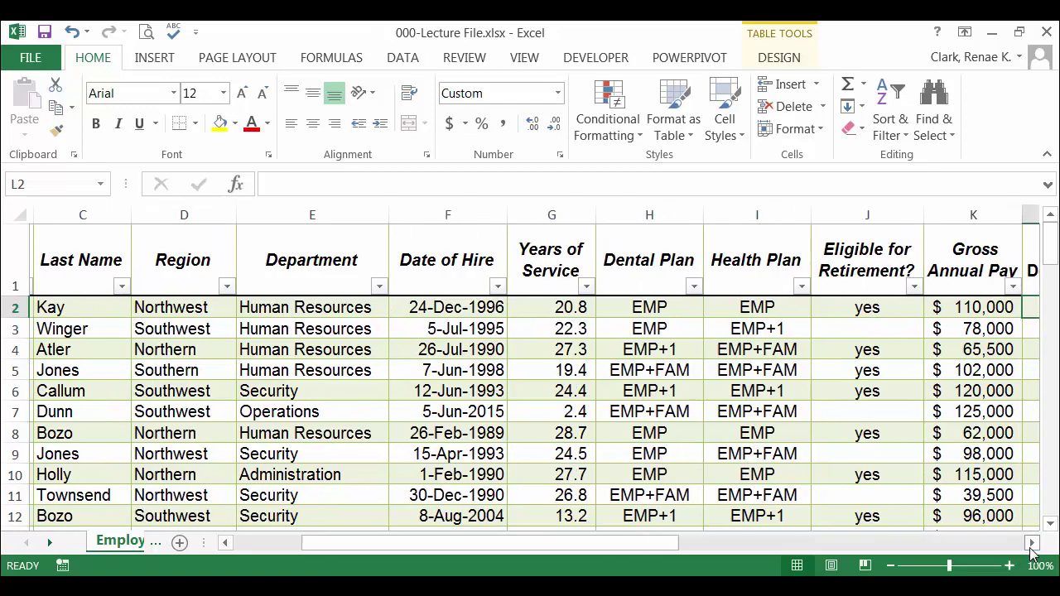
{"action": "left_click", "coordinate": [1032, 543]}
{"action": "left_click", "coordinate": [1032, 543]}
{"action": "left_click", "coordinate": [1032, 544]}
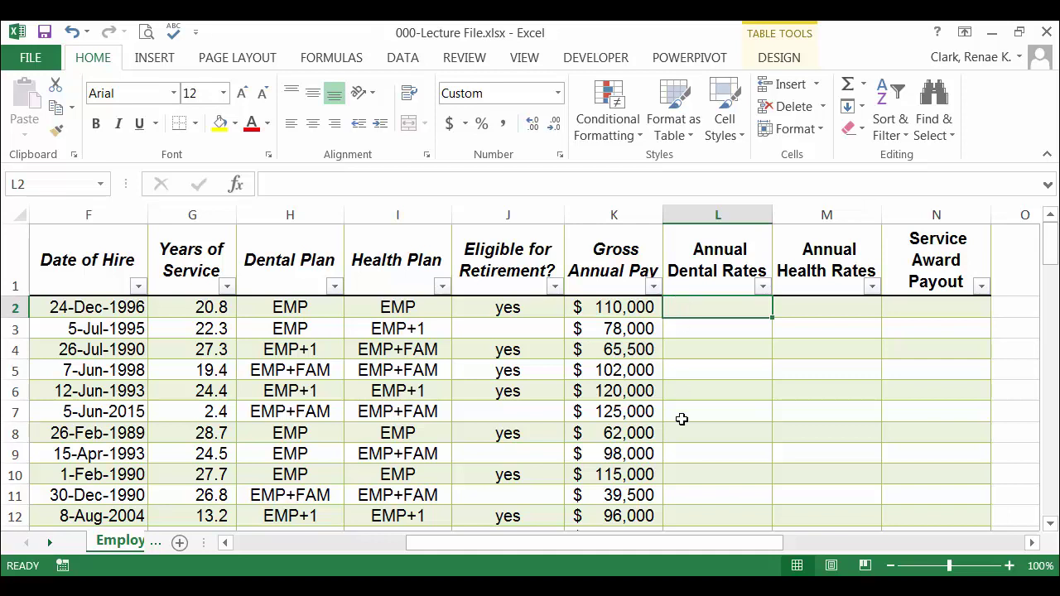
Scroll further and select the Dental and Health plan monthly rate tables to inspect them
{"action": "left_click", "coordinate": [1032, 543]}
{"action": "left_click", "coordinate": [1032, 543]}
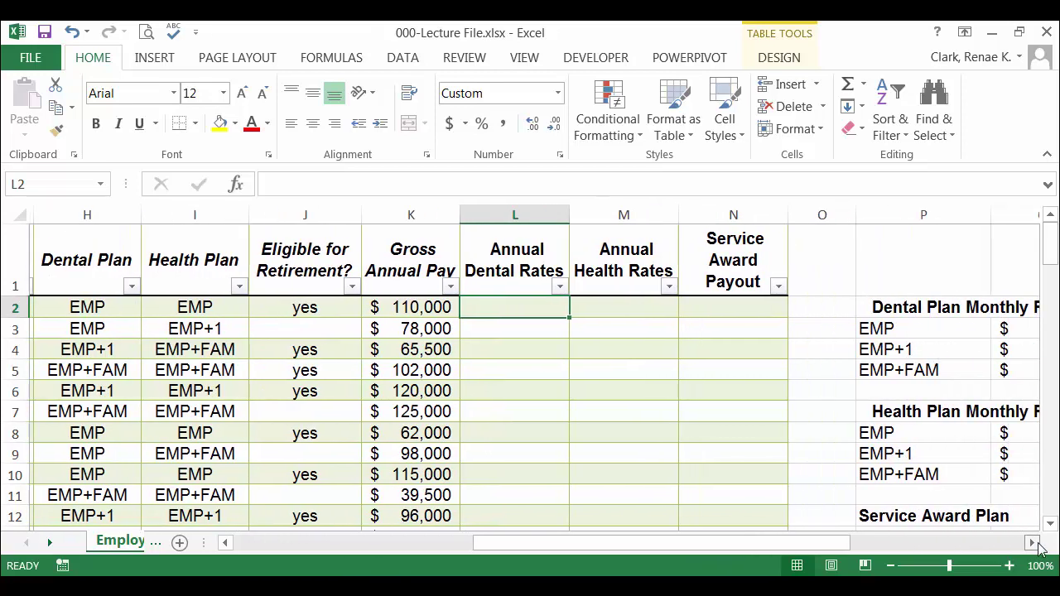
{"action": "left_click", "coordinate": [1033, 543]}
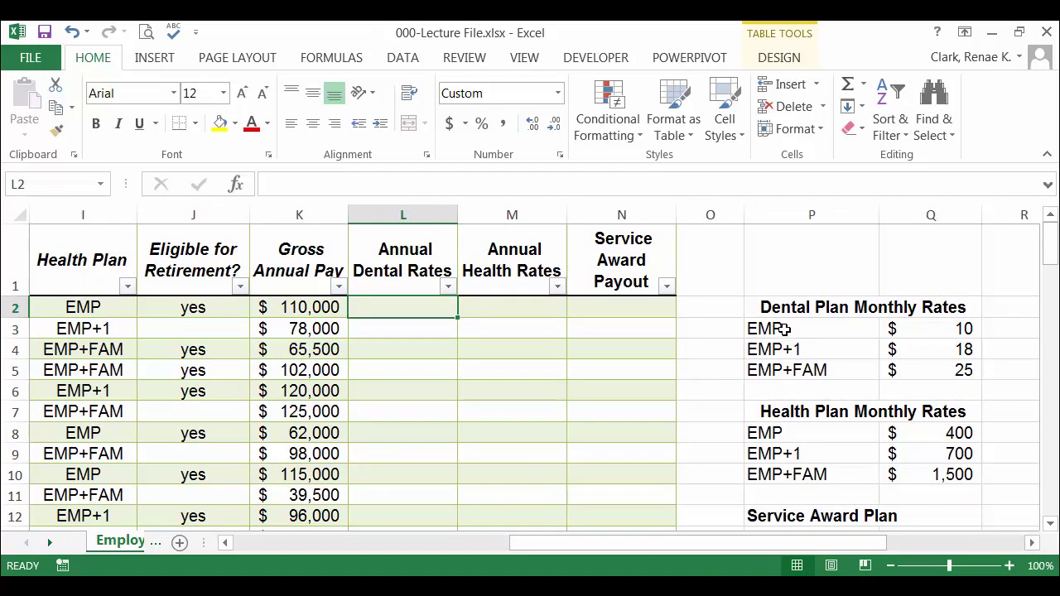
{"action": "left_click_drag", "start_coordinate": [764, 306], "coordinate": [830, 378]}
{"action": "mouse_move", "coordinate": [770, 411]}
{"action": "left_mouse_down"}
{"action": "mouse_move", "coordinate": [809, 440]}
{"action": "mouse_move", "coordinate": [822, 484]}
{"action": "left_mouse_up"}
{"action": "left_click_drag", "start_coordinate": [769, 334], "coordinate": [920, 371]}
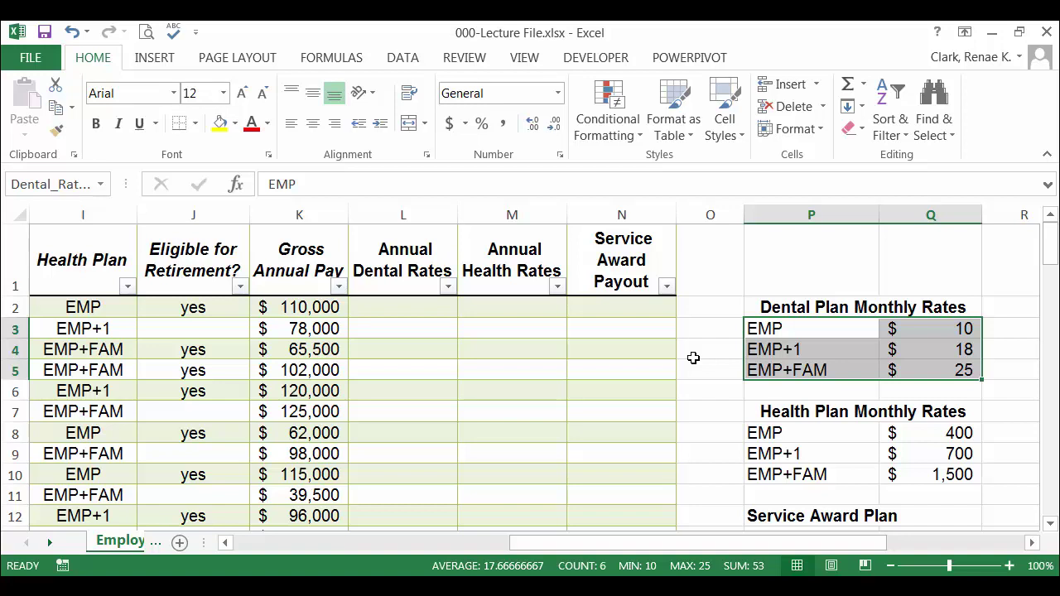
{"action": "left_click", "coordinate": [100, 184]}
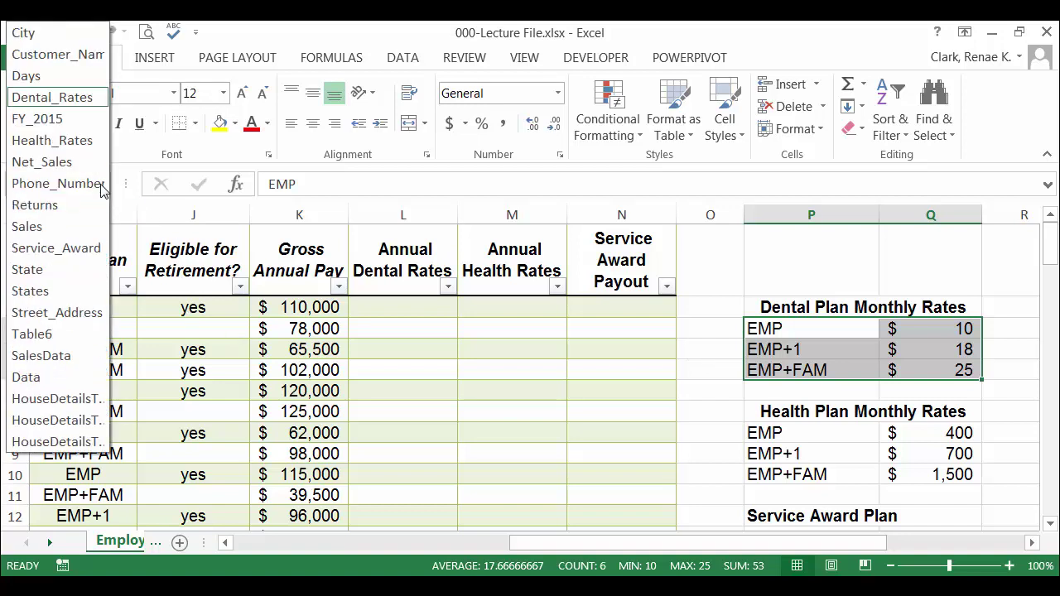
{"action": "left_click", "coordinate": [91, 98]}
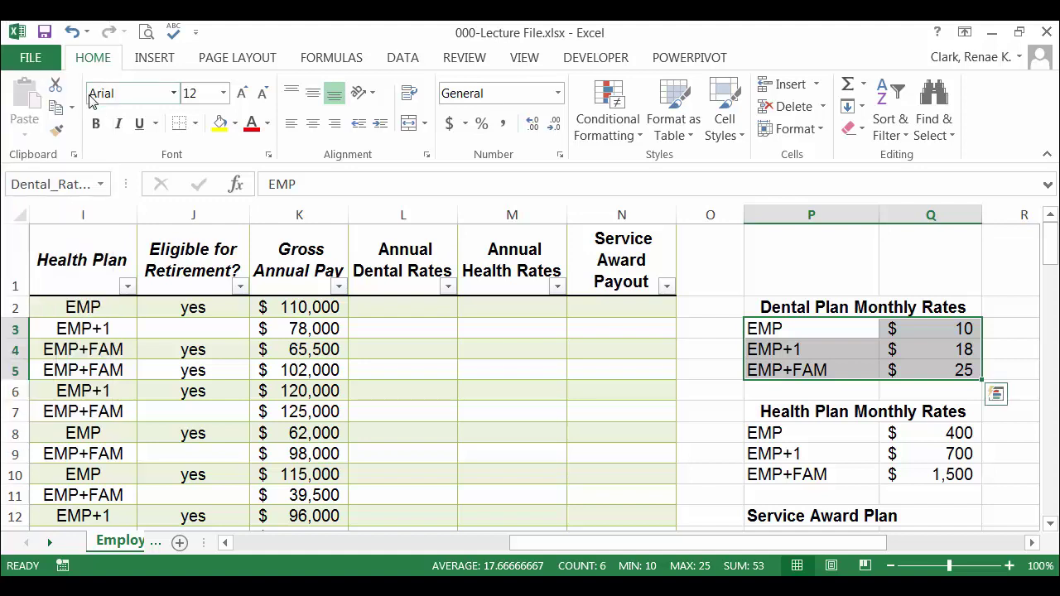
{"action": "left_click", "coordinate": [100, 184]}
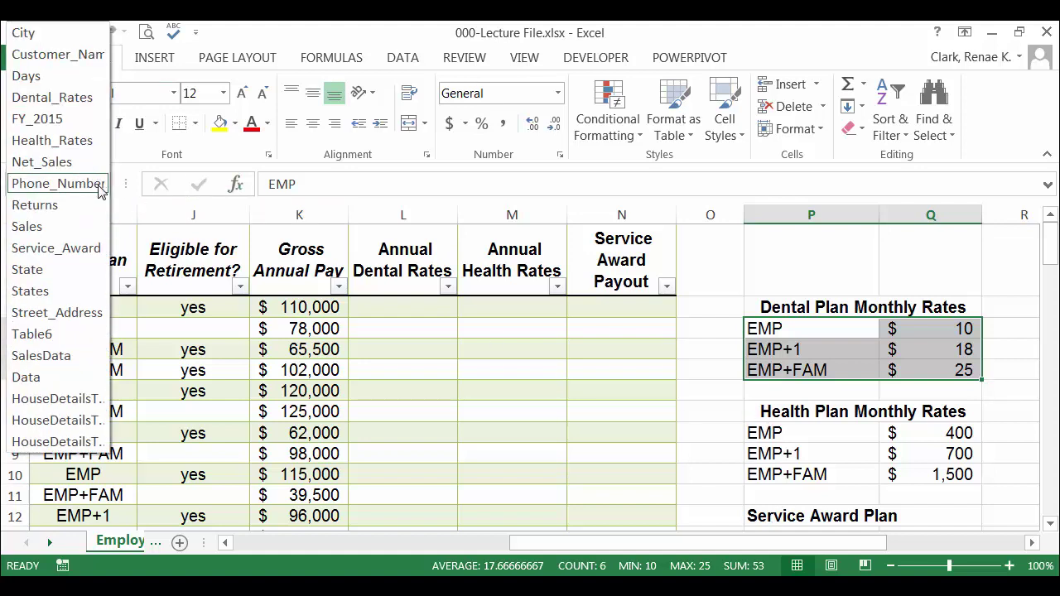
{"action": "left_click", "coordinate": [83, 141]}
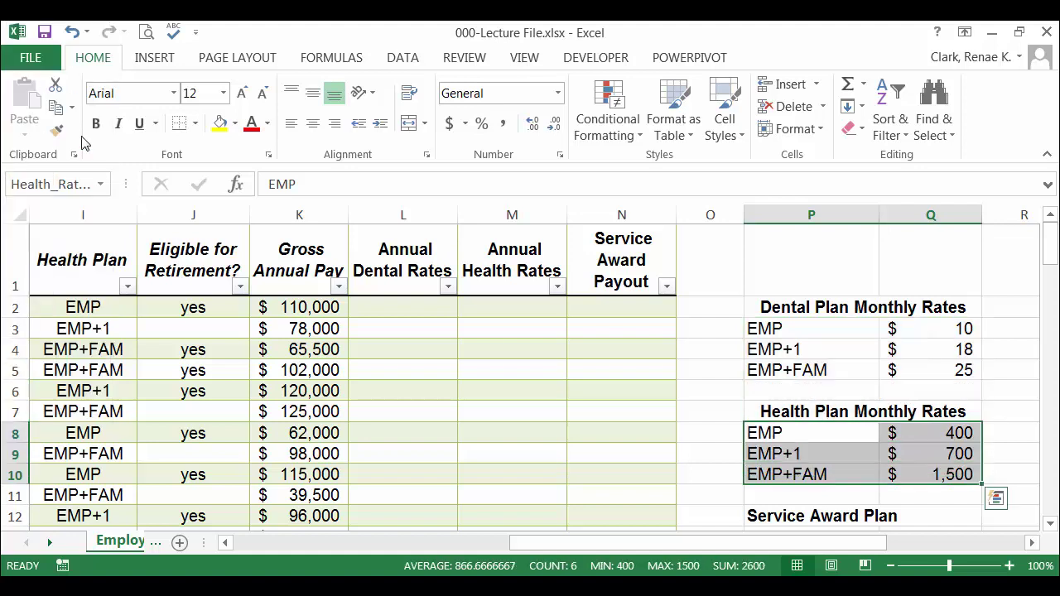
{"action": "left_click", "coordinate": [420, 307]}
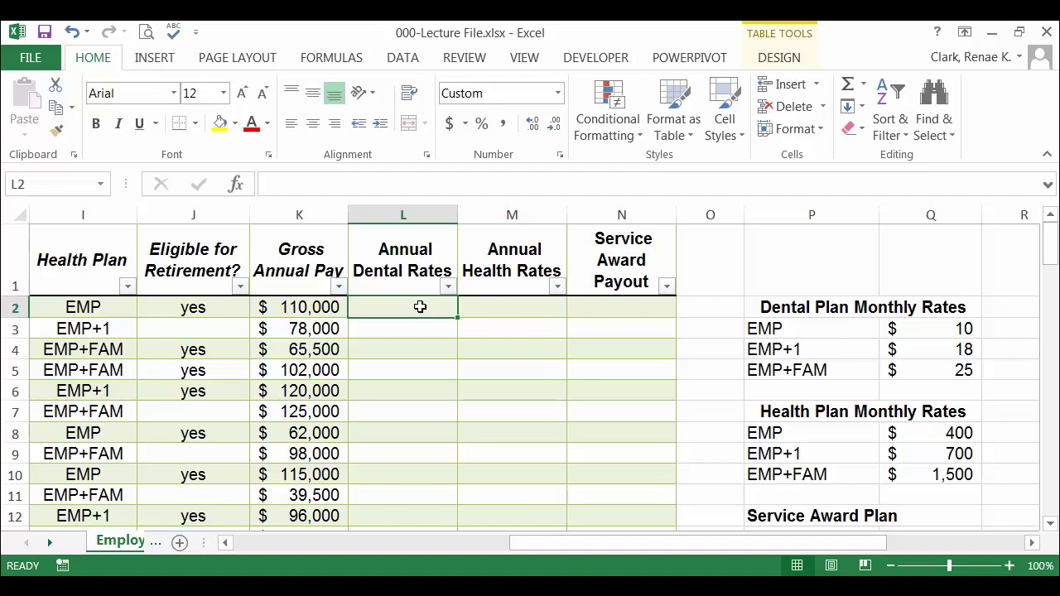
{"action": "scroll", "coordinate": [420, 308], "scroll_direction": "left", "scroll_amount": 3}
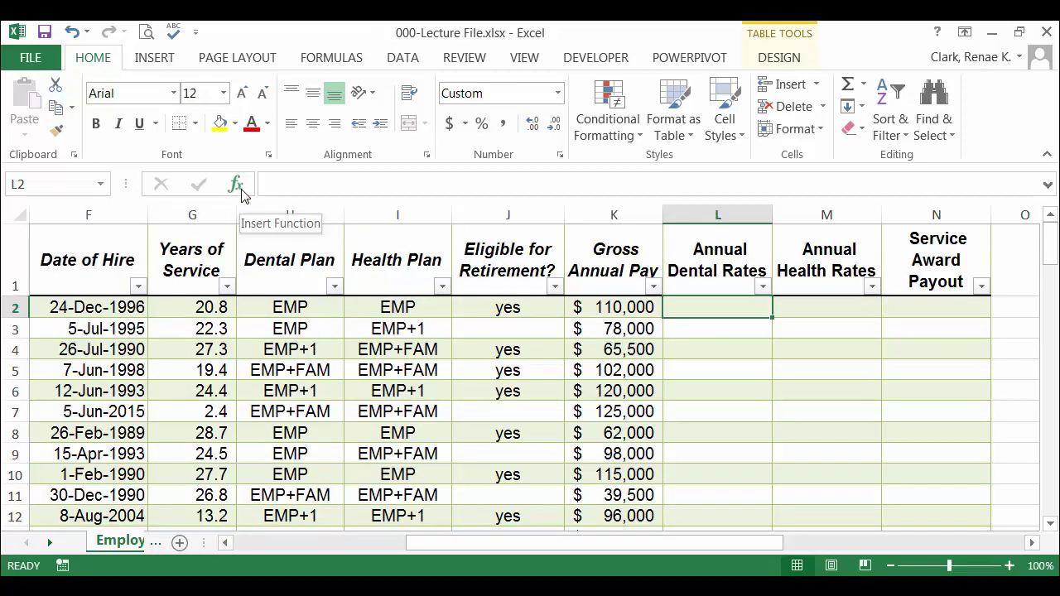
Start a VLOOKUP in L2 using H2 as the lookup value in Function Arguments
{"action": "type", "text": "=vlookup("}
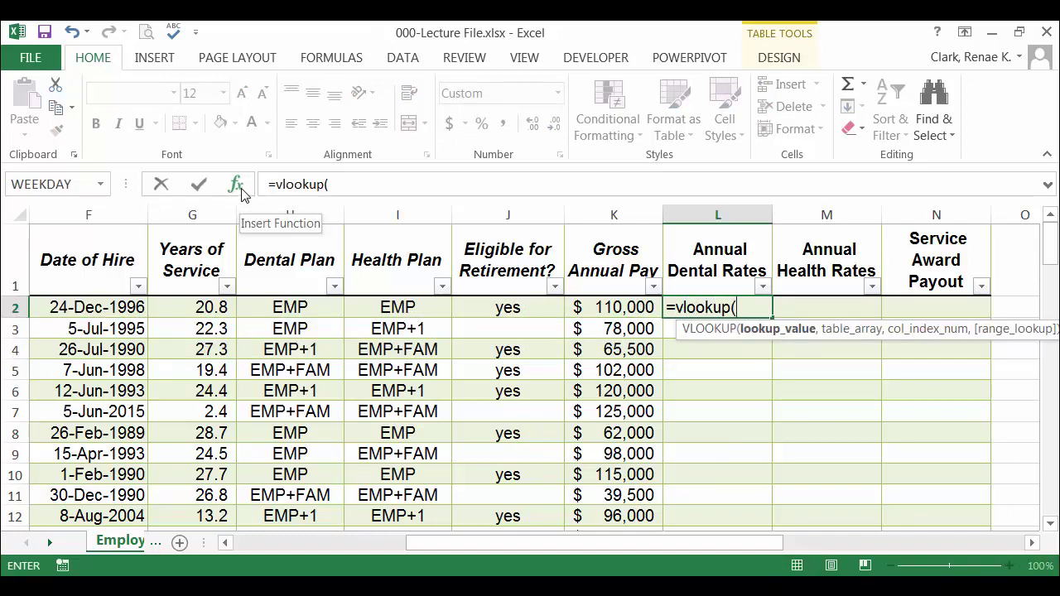
{"action": "left_click", "coordinate": [241, 194]}
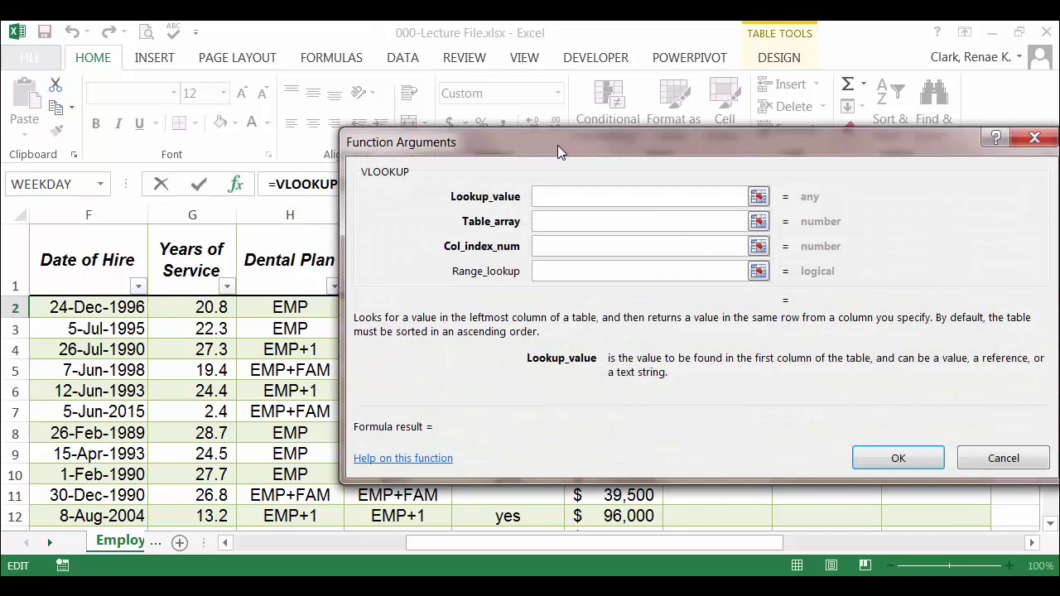
{"action": "mouse_move", "coordinate": [557, 145]}
{"action": "left_mouse_down"}
{"action": "mouse_move", "coordinate": [543, 140]}
{"action": "mouse_move", "coordinate": [564, 149]}
{"action": "left_mouse_up"}
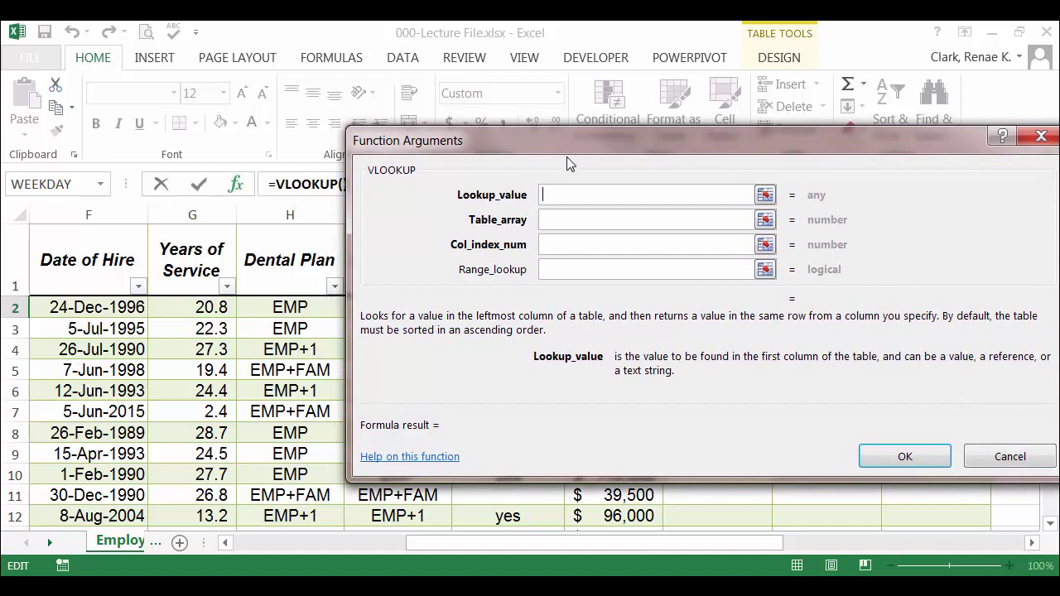
{"action": "left_click_drag", "start_coordinate": [568, 148], "coordinate": [584, 149]}
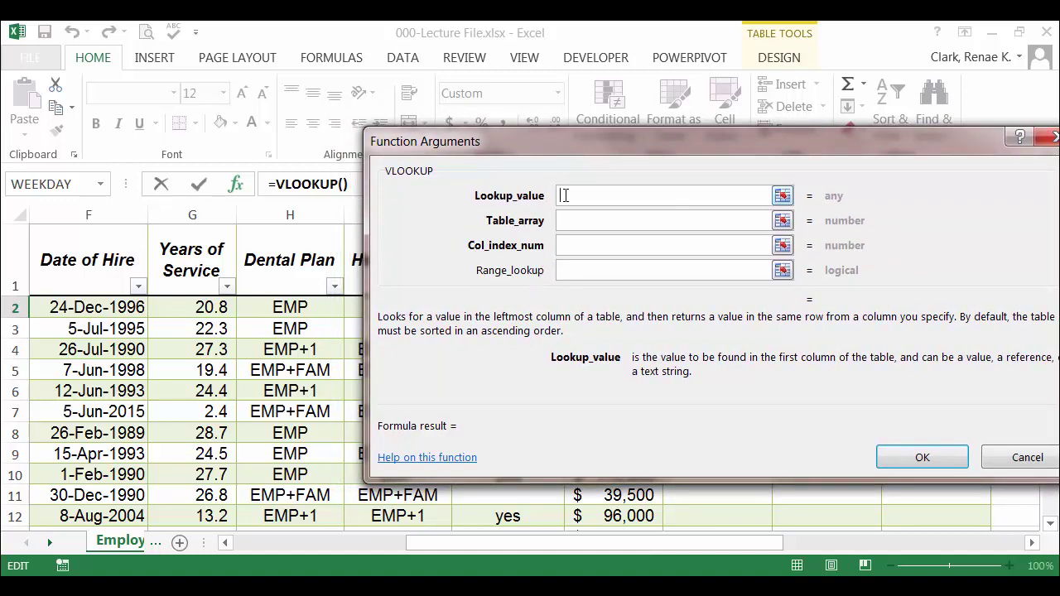
{"action": "type", "text": "h2"}
{"action": "key", "text": "Tab"}
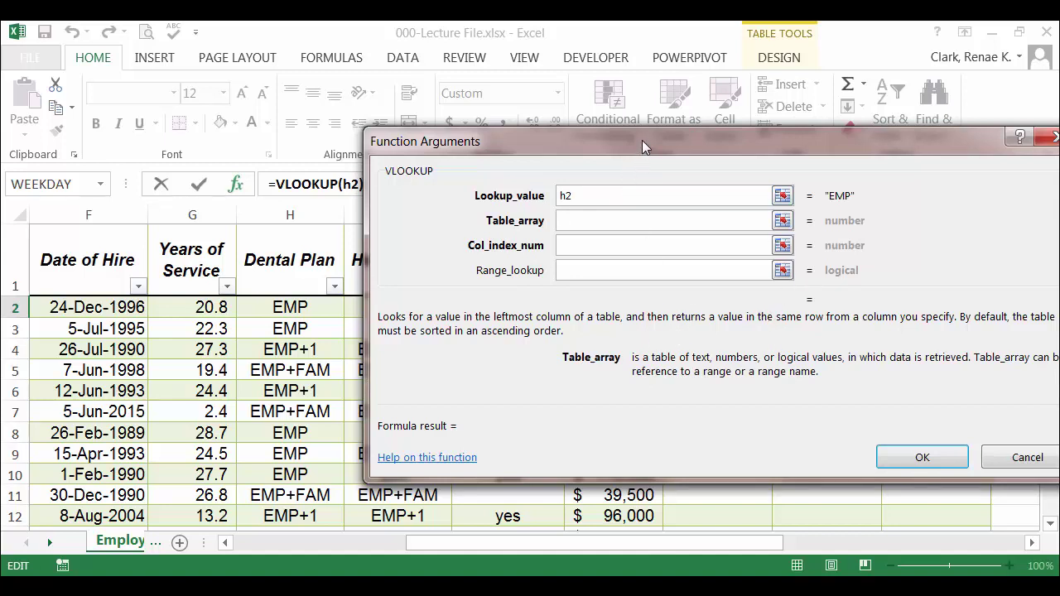
Set table Dental_Rates, column 2 and FALSE exact match, then confirm to fill column L
{"action": "left_click_drag", "start_coordinate": [642, 140], "coordinate": [599, 141]}
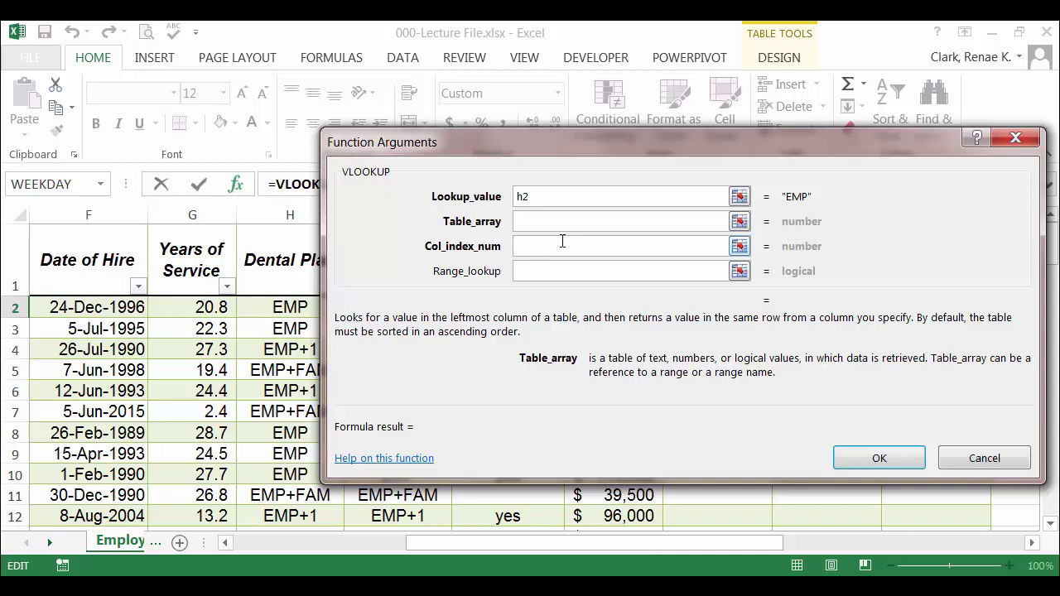
{"action": "type", "text": "Dental"}
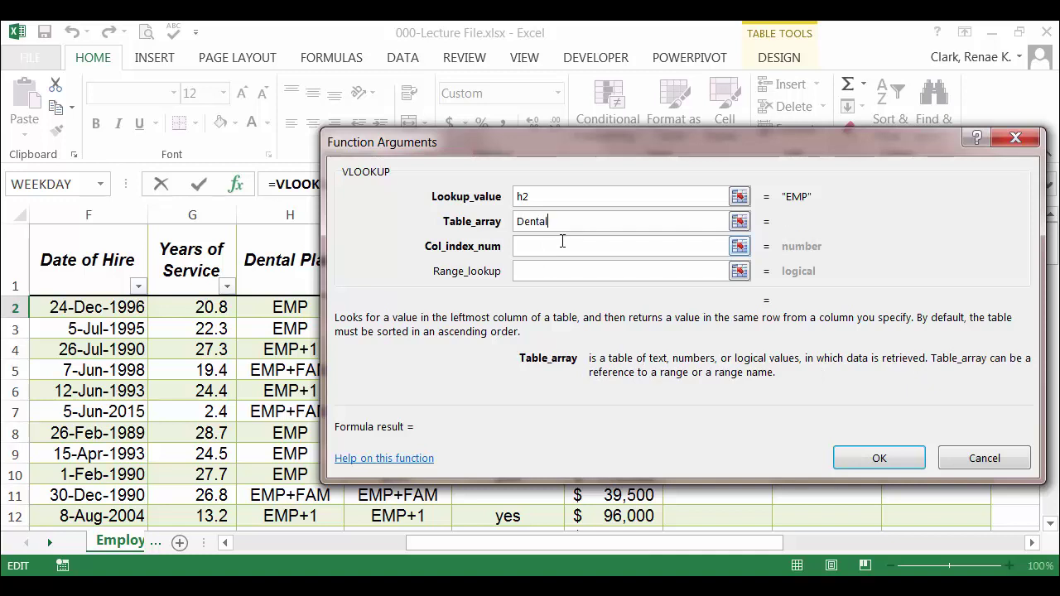
{"action": "type", "text": "_Rates"}
{"action": "left_click", "coordinate": [563, 246]}
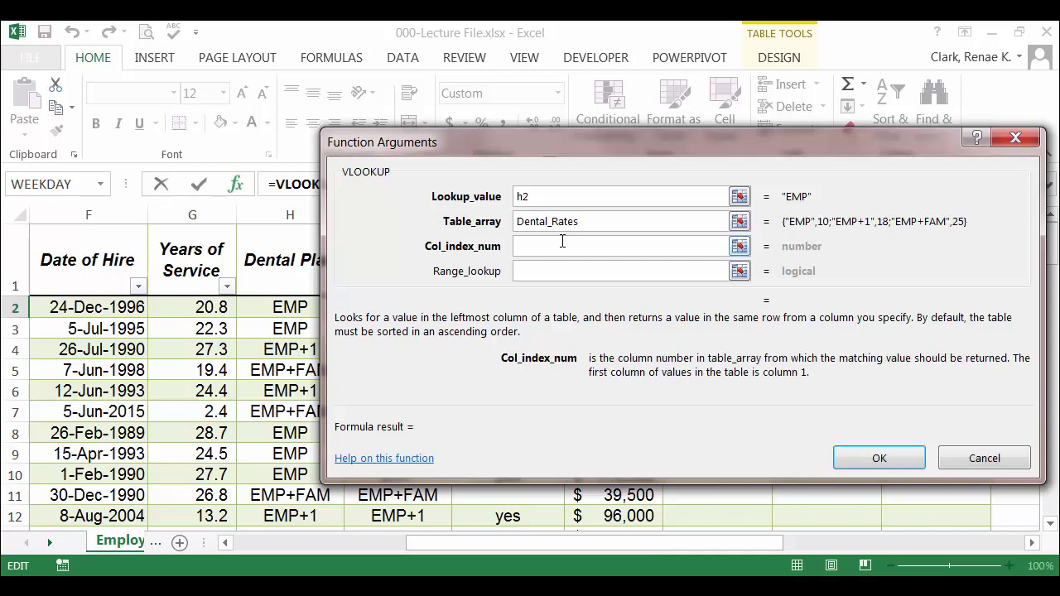
{"action": "type", "text": "2"}
{"action": "key", "text": "Tab"}
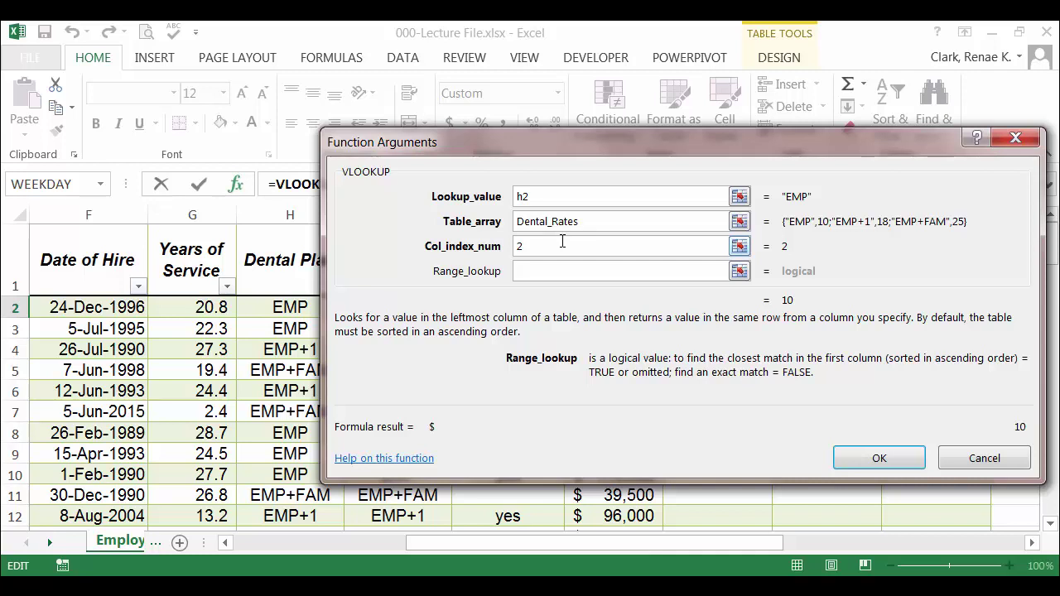
{"action": "type", "text": "false"}
{"action": "left_click", "coordinate": [876, 463]}
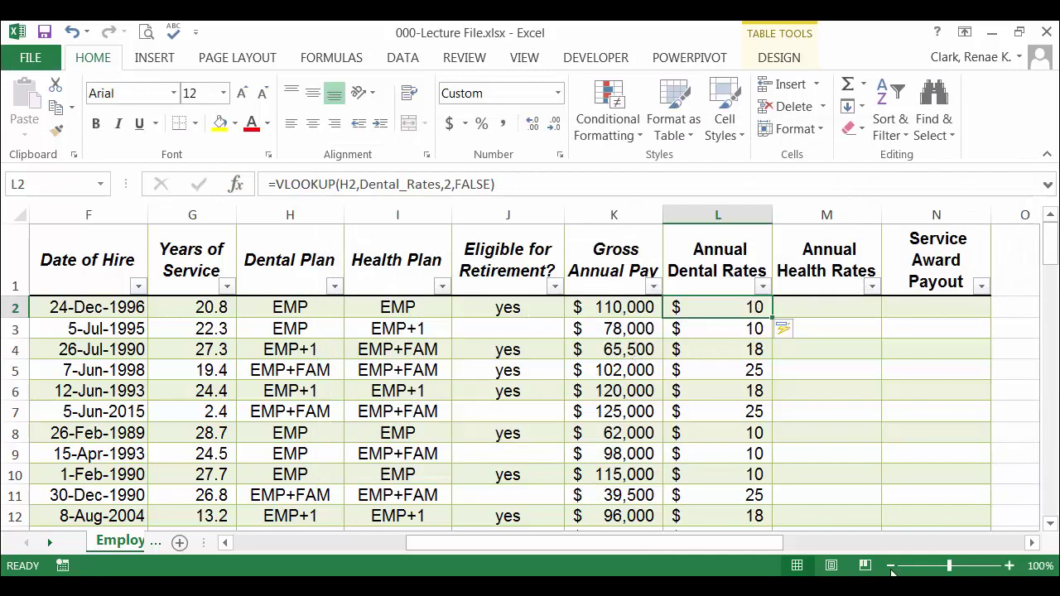
Scroll right to show columns I–R with the monthly rate tables beside Annual Dental Rates
{"action": "left_click", "coordinate": [1034, 543]}
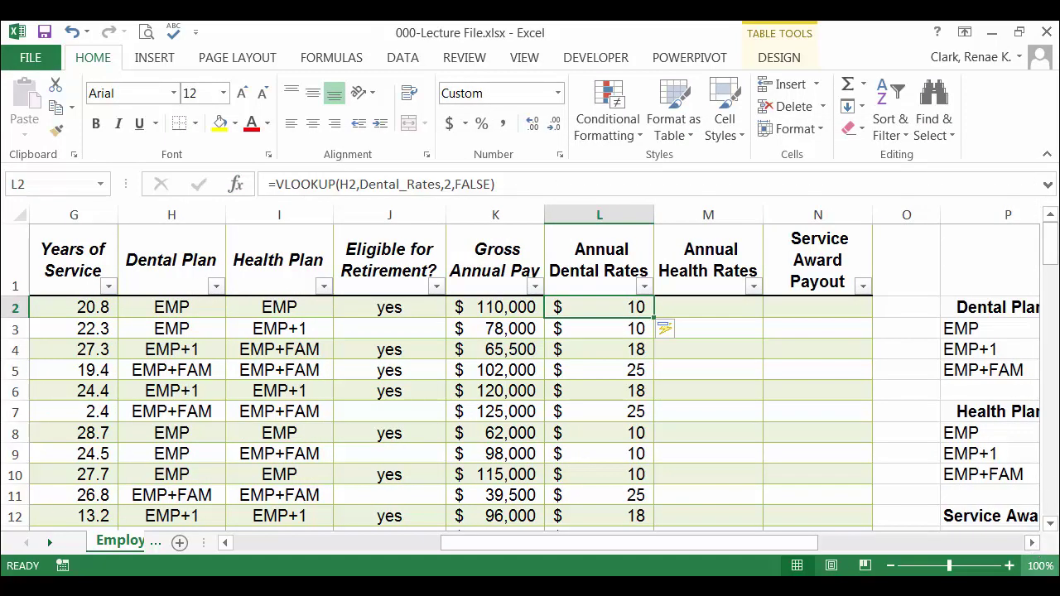
{"action": "left_click", "coordinate": [1032, 543]}
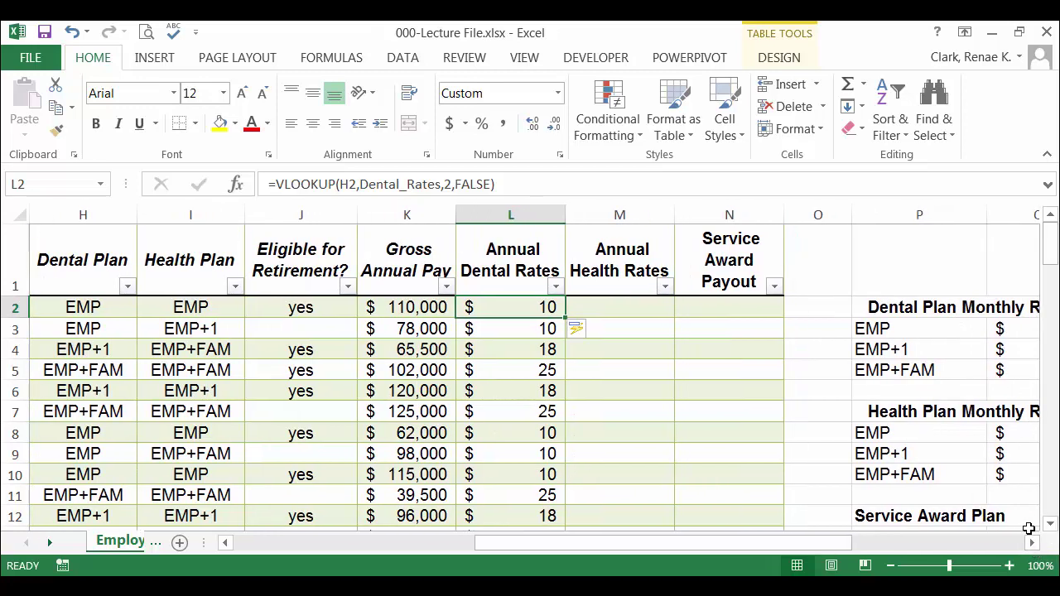
{"action": "left_click", "coordinate": [1032, 542]}
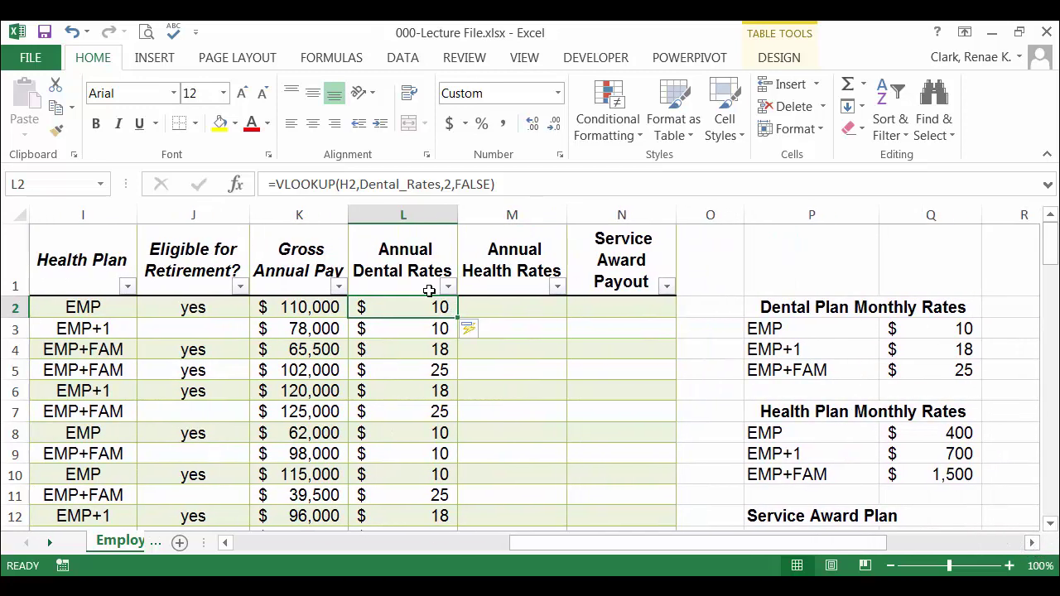
Append *12 to the L2 dental VLOOKUP so the column shows annual amounts 120, 216 or 300
{"action": "left_click", "coordinate": [515, 186]}
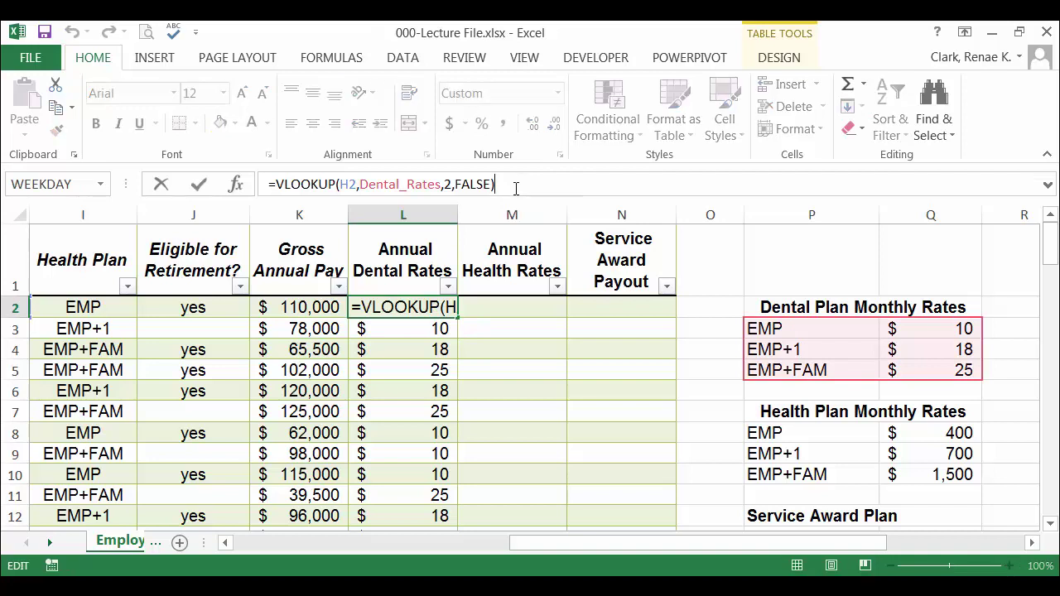
{"action": "type", "text": "*12"}
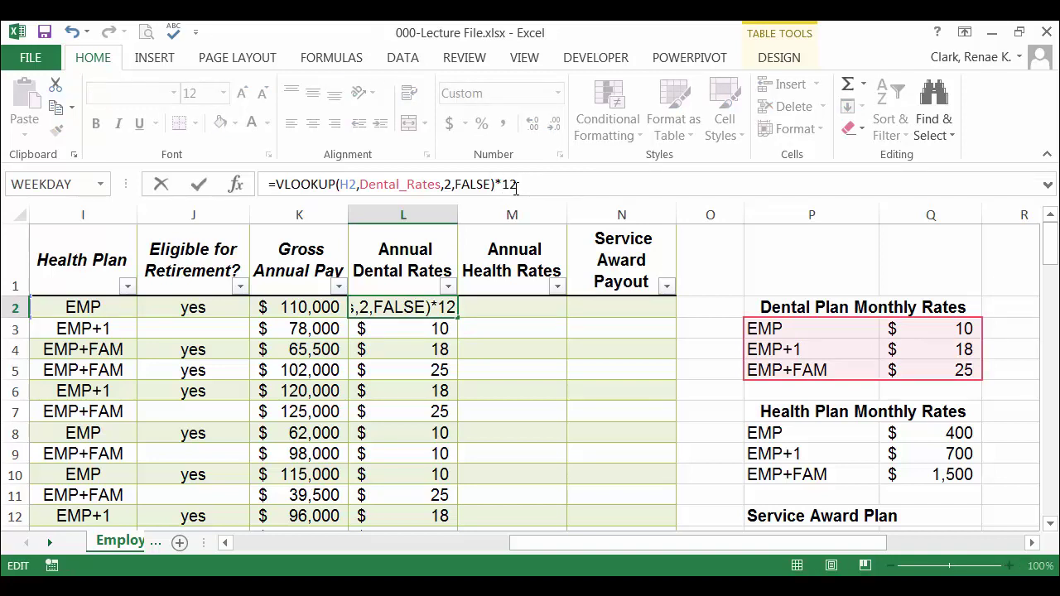
{"action": "key", "text": "Return"}
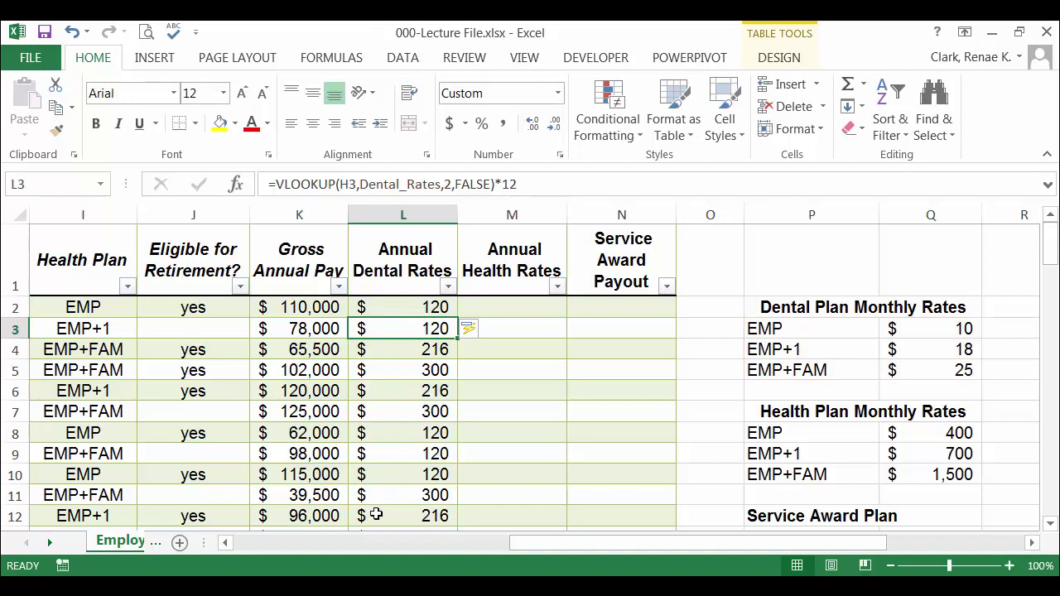
{"action": "double_click", "coordinate": [371, 304]}
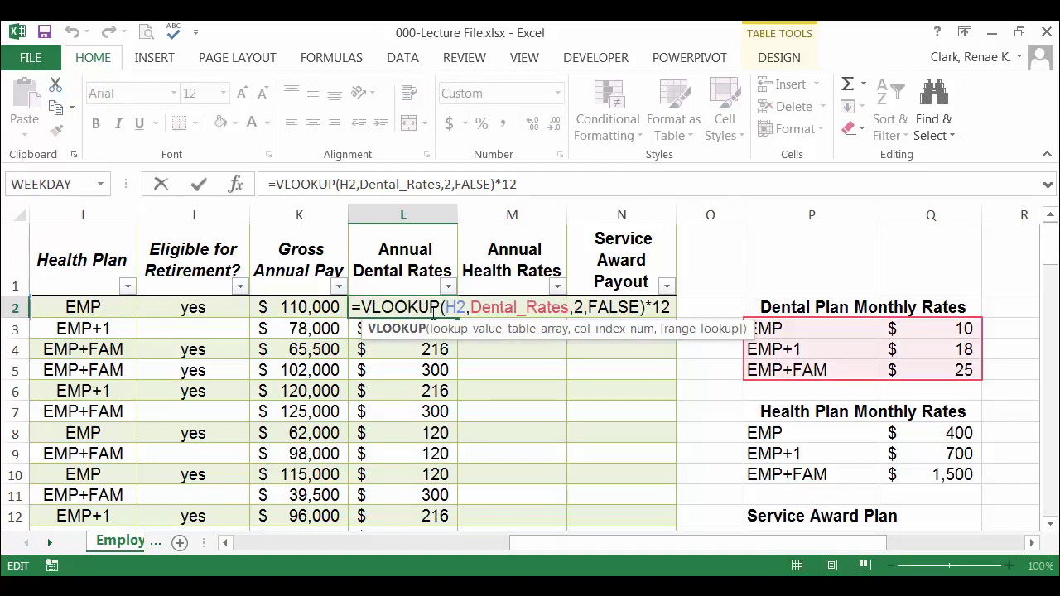
{"action": "left_click", "coordinate": [457, 311]}
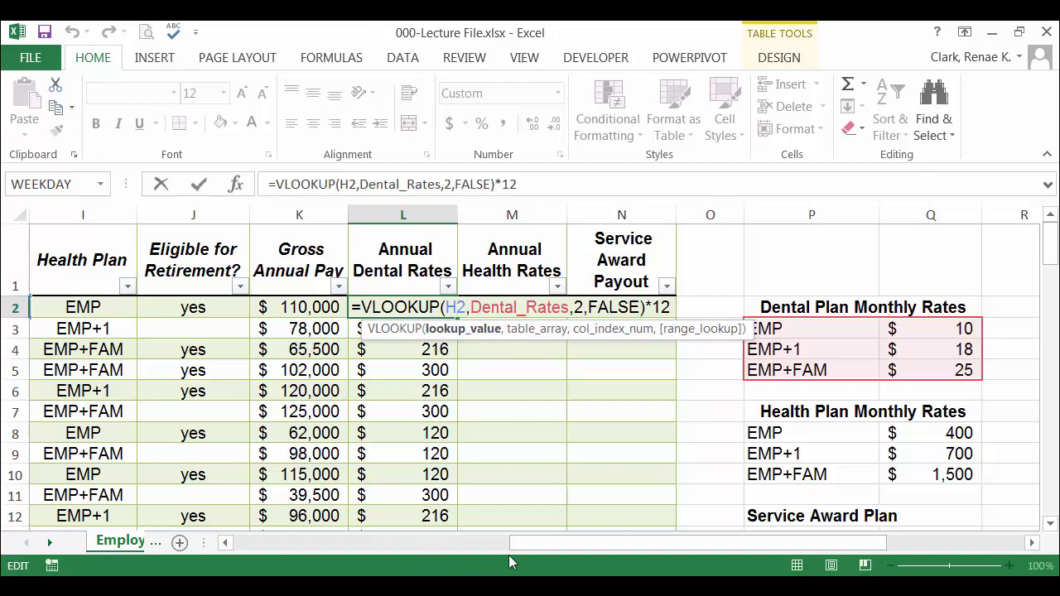
{"action": "mouse_move", "coordinate": [514, 546]}
{"action": "left_mouse_down"}
{"action": "mouse_move", "coordinate": [467, 546]}
{"action": "mouse_move", "coordinate": [514, 546]}
{"action": "left_mouse_up"}
{"action": "left_click", "coordinate": [502, 310]}
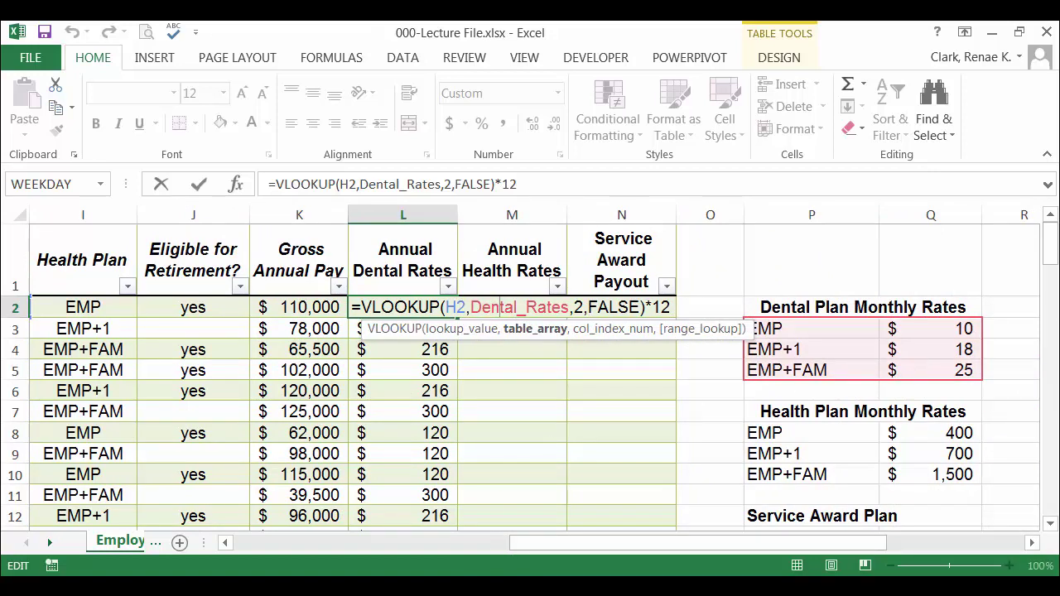
{"action": "left_click", "coordinate": [577, 309]}
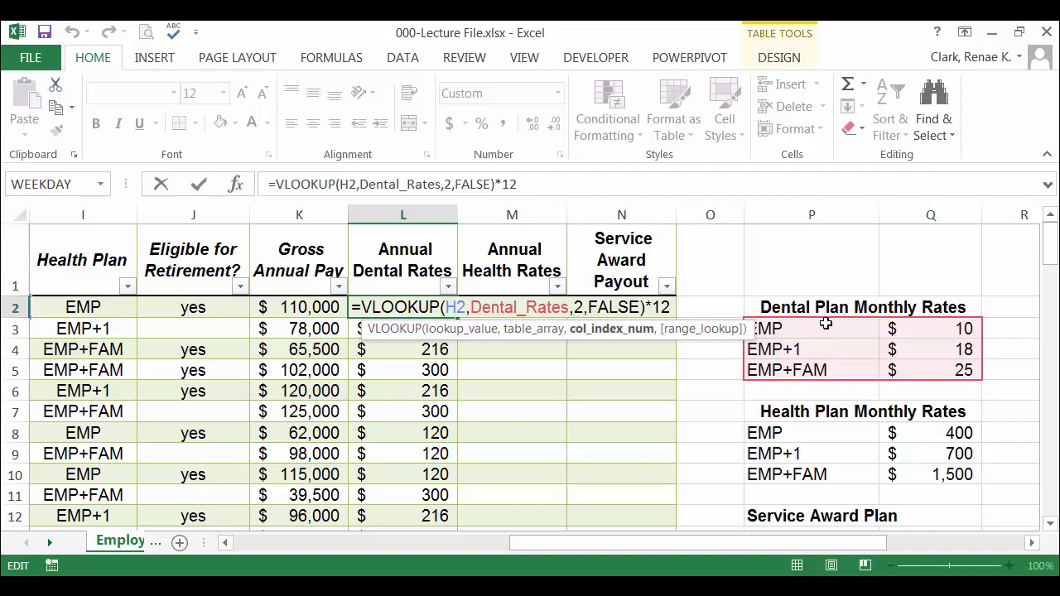
{"action": "key", "text": "Right"}
{"action": "key", "text": "Right"}
{"action": "key", "text": "Right"}
{"action": "key", "text": "Right"}
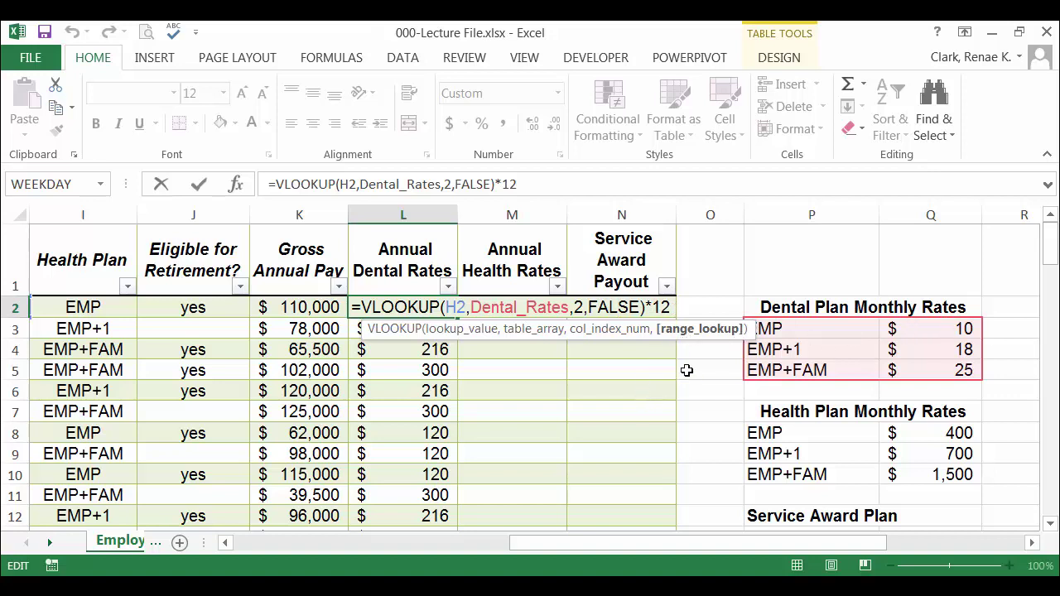
{"action": "key", "text": "ctrl+Return"}
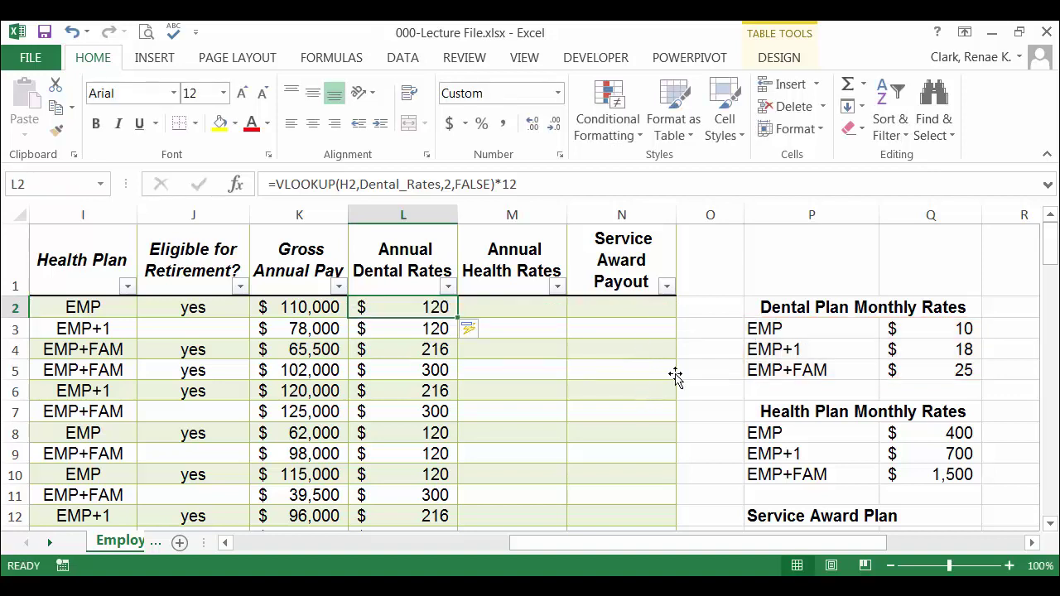
{"action": "left_click", "coordinate": [524, 311]}
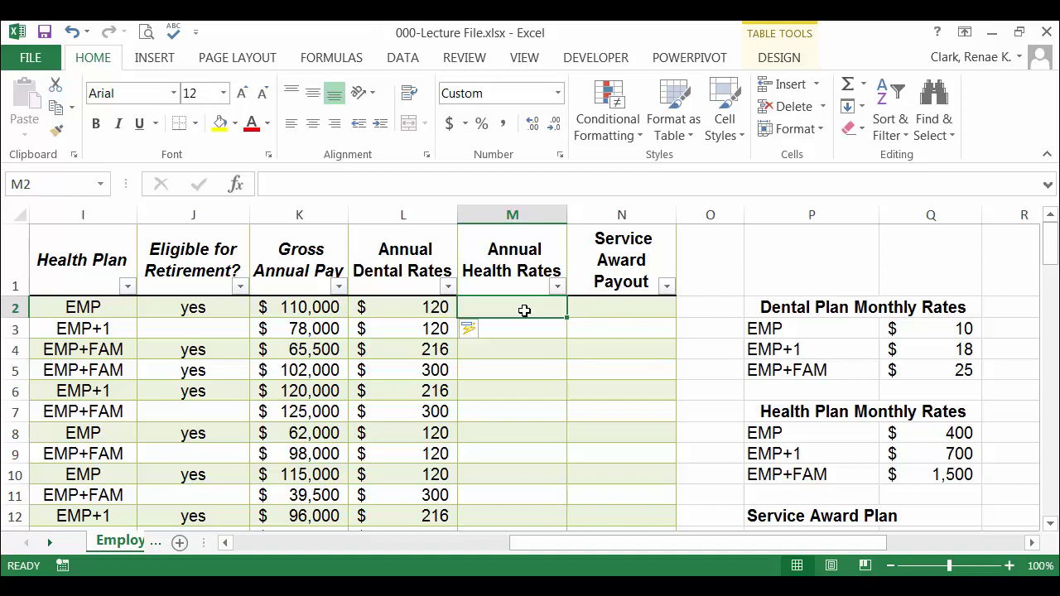
Enter =VLOOKUP(I2,Health_Rates,2,FALSE)*12 in M2 to fill yearly health rates down the column
{"action": "type", "text": "="}
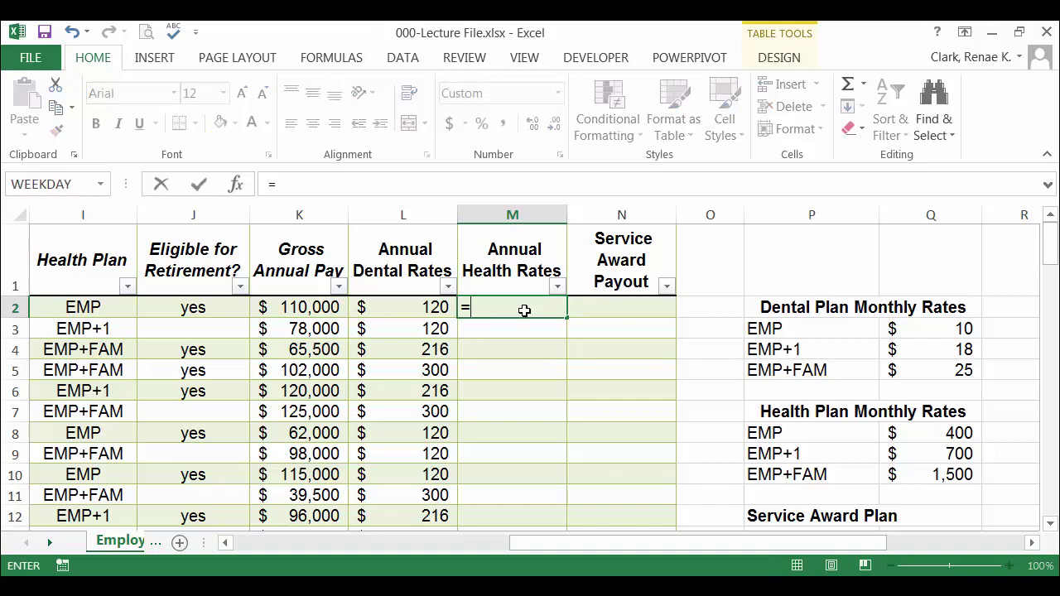
{"action": "type", "text": "vlookup("}
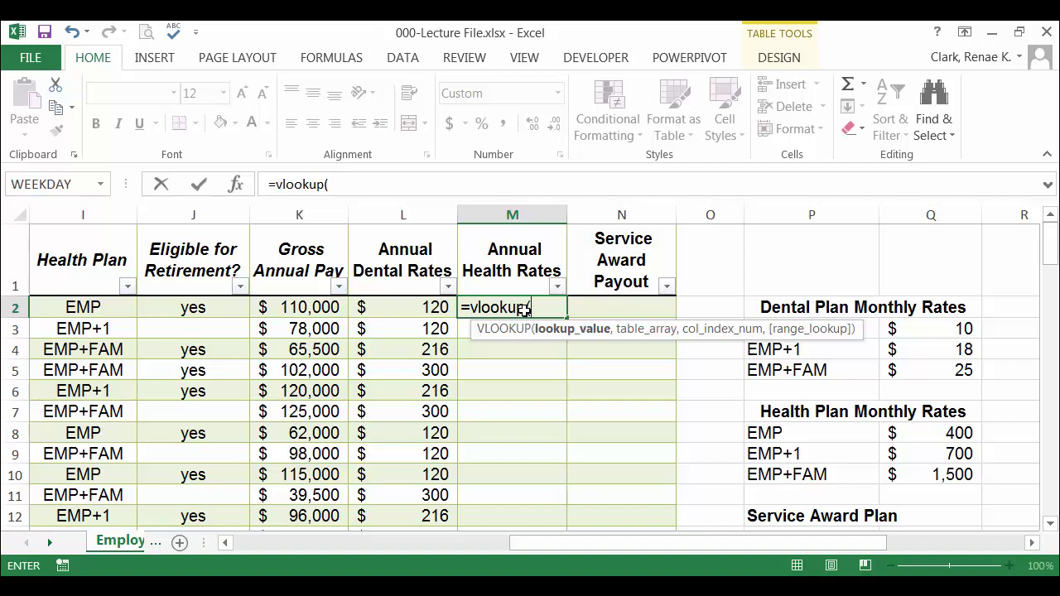
{"action": "type", "text": "i2"}
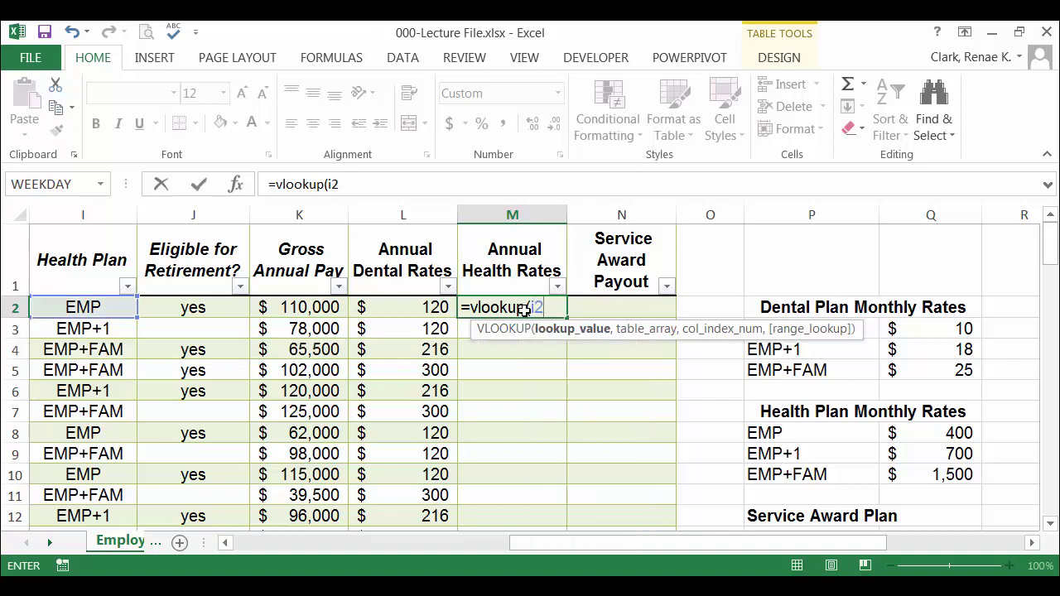
{"action": "type", "text": ","}
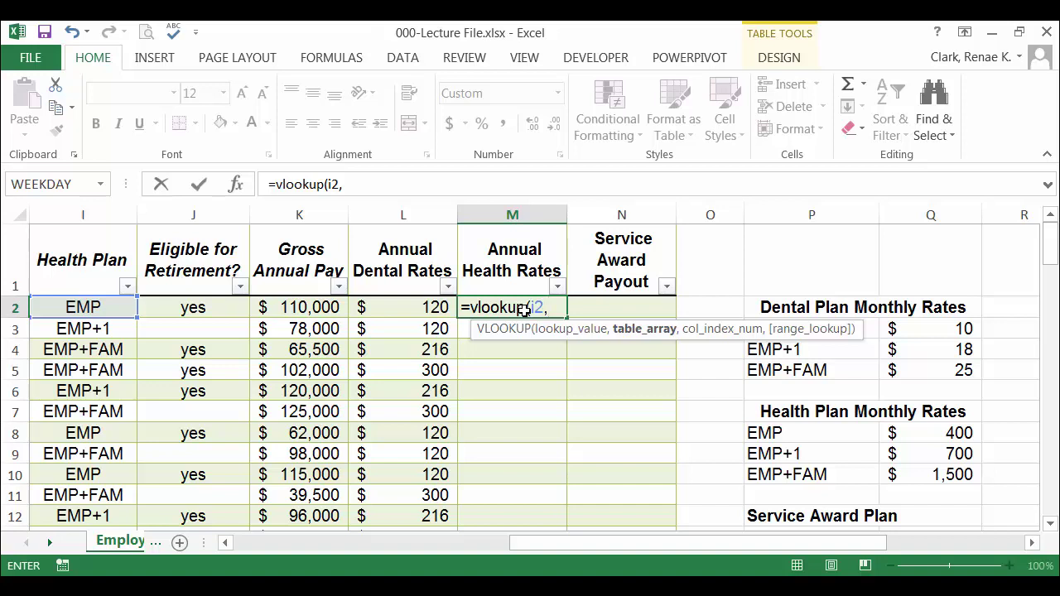
{"action": "type", "text": "he"}
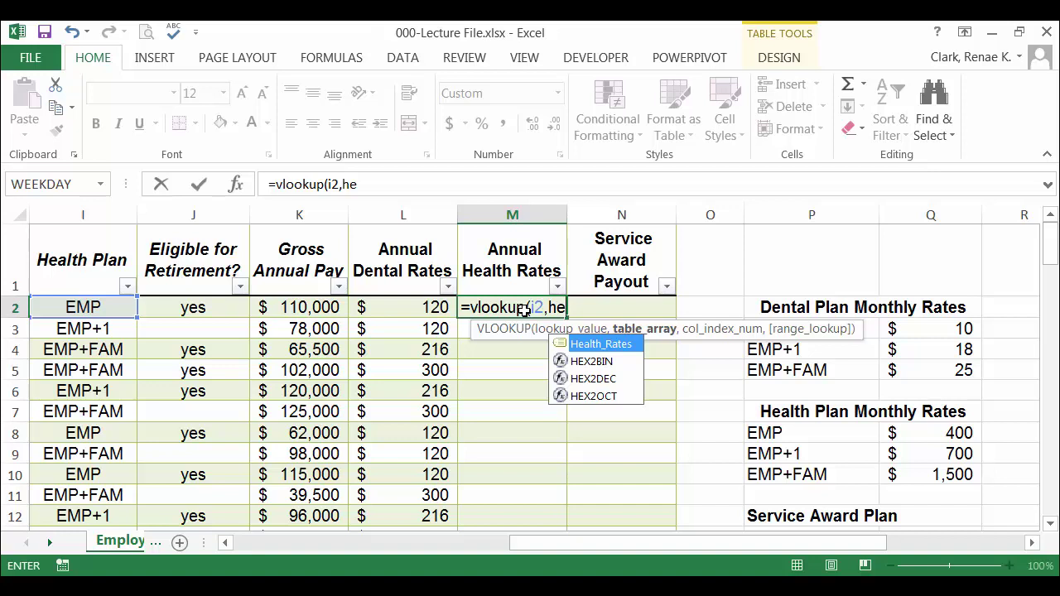
{"action": "key", "text": "Tab"}
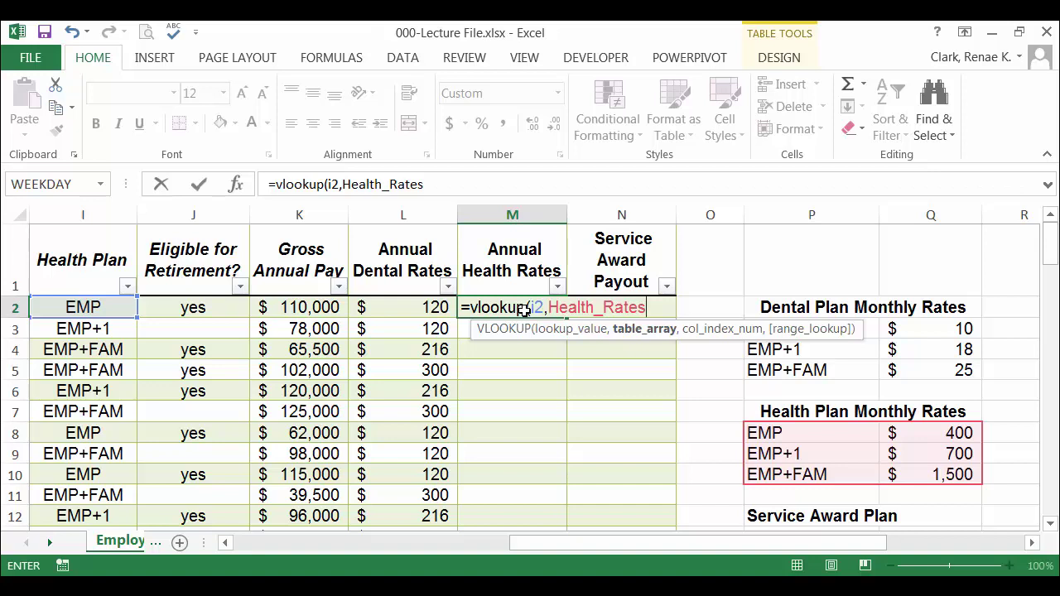
{"action": "type", "text": ","}
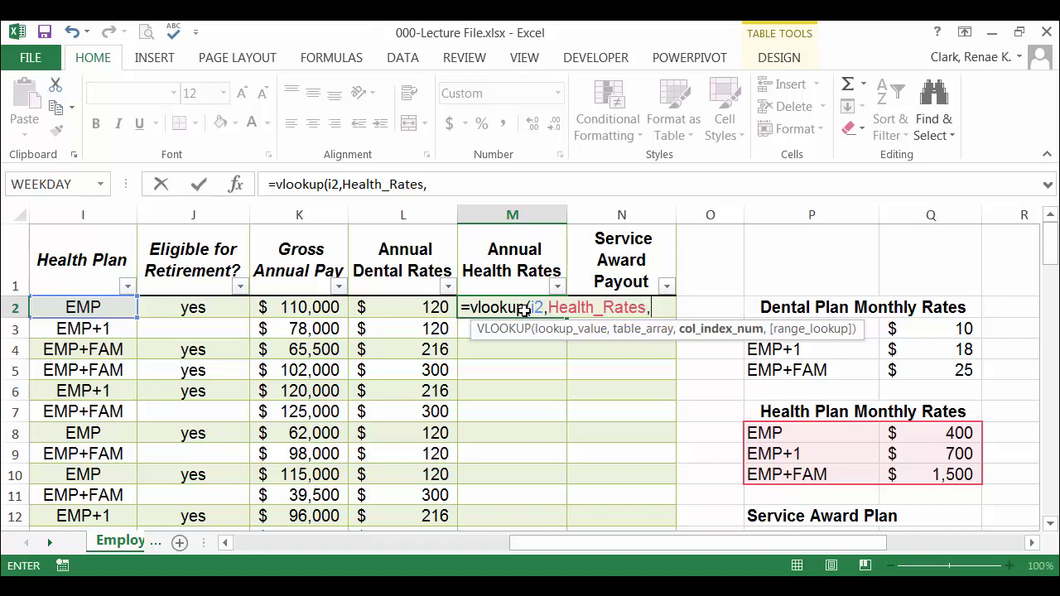
{"action": "type", "text": "2,"}
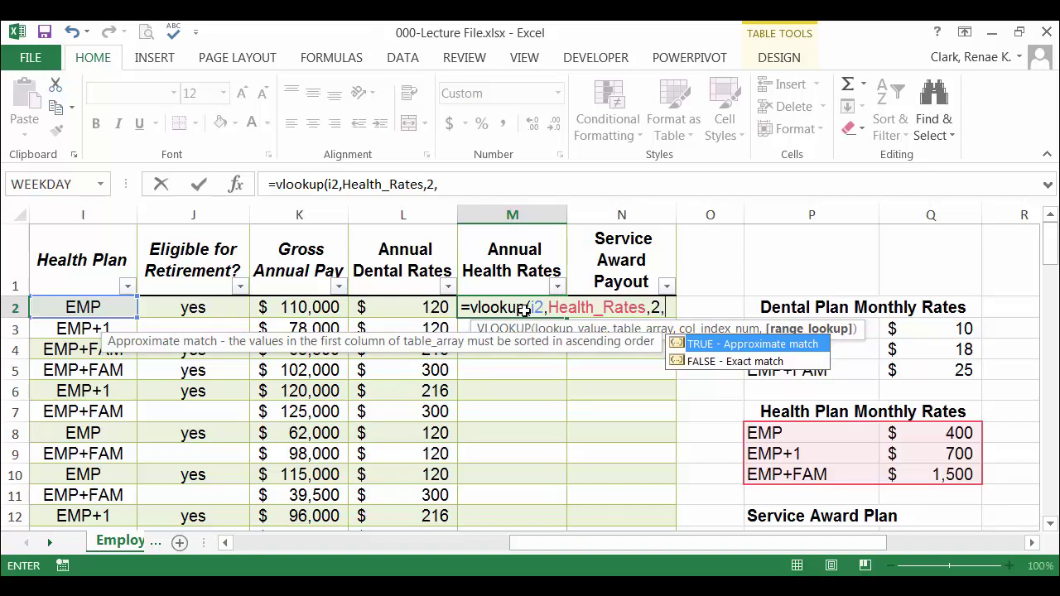
{"action": "key", "text": "Down"}
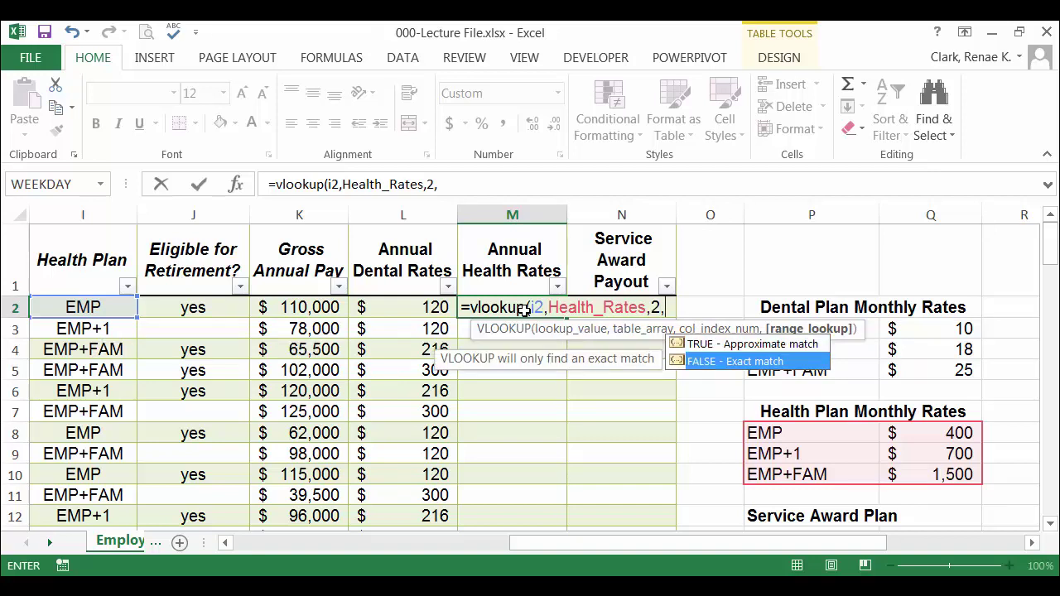
{"action": "key", "text": "Tab"}
{"action": "type", "text": ")"}
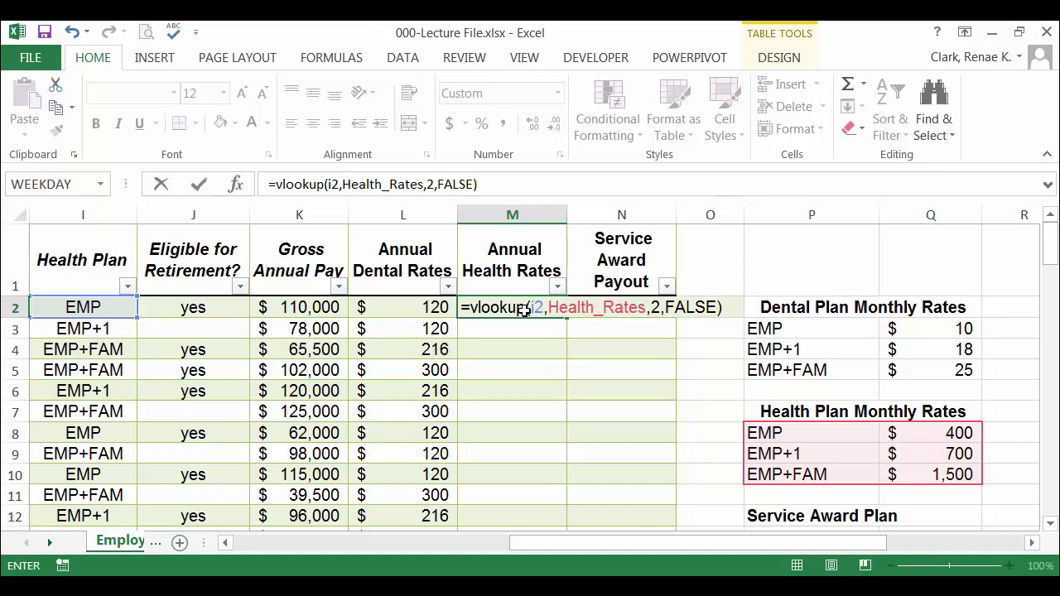
{"action": "type", "text": "*12"}
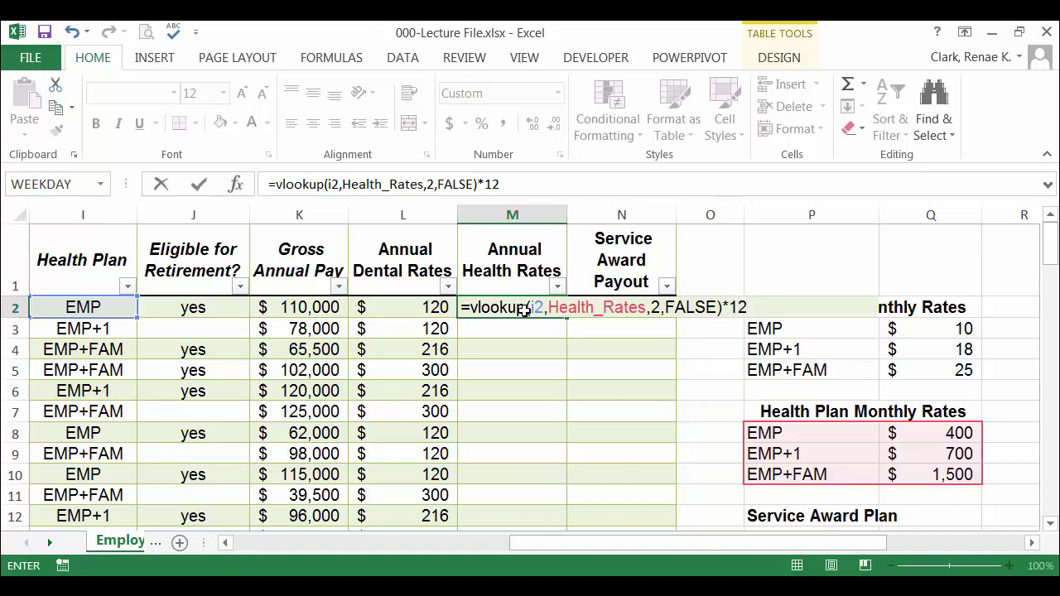
{"action": "key", "text": "Return"}
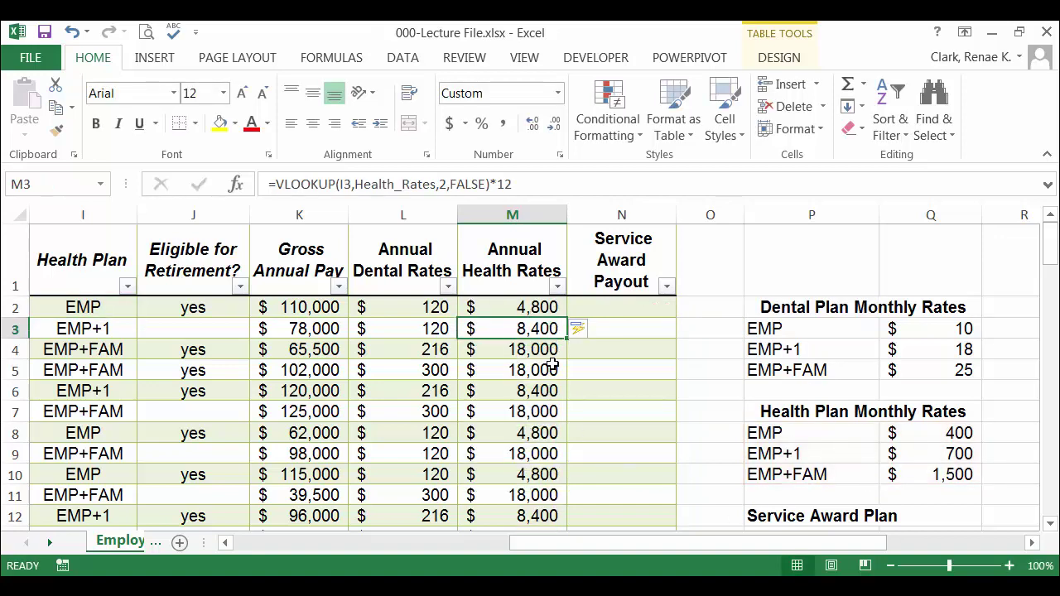
{"action": "double_click", "coordinate": [512, 391]}
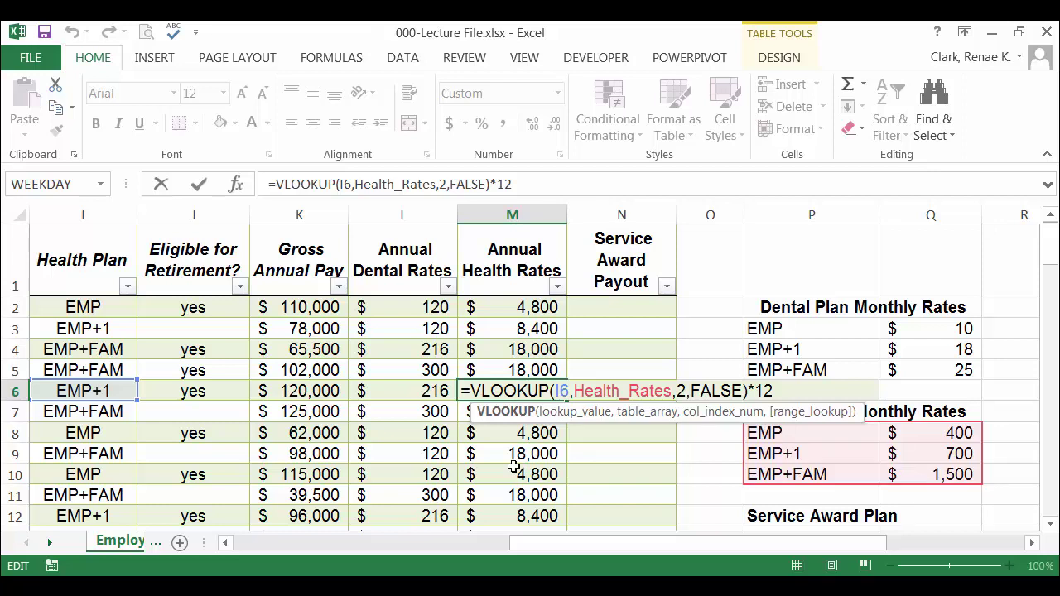
{"action": "key", "text": "Escape"}
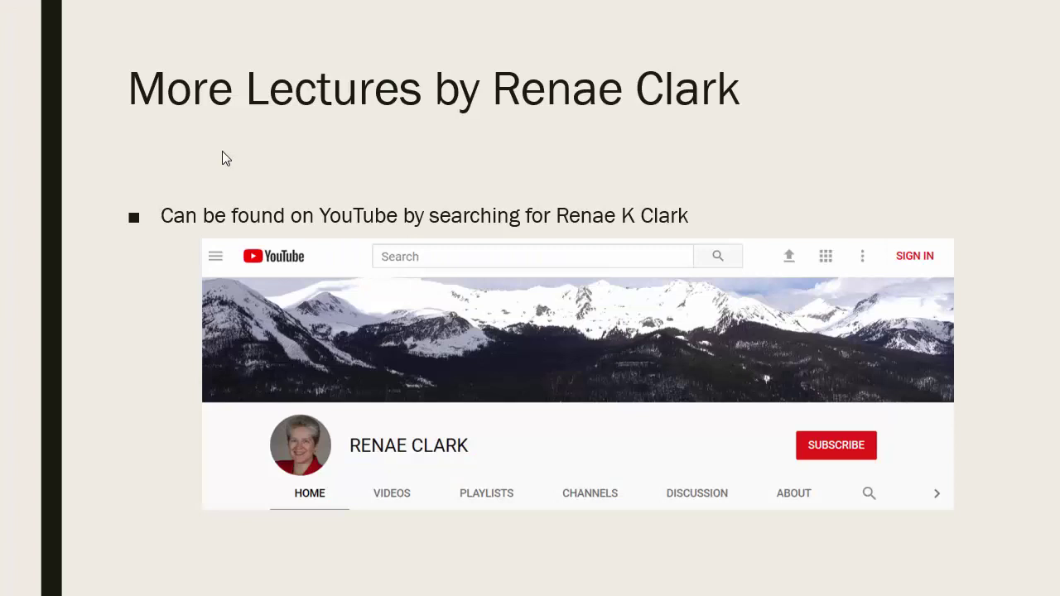